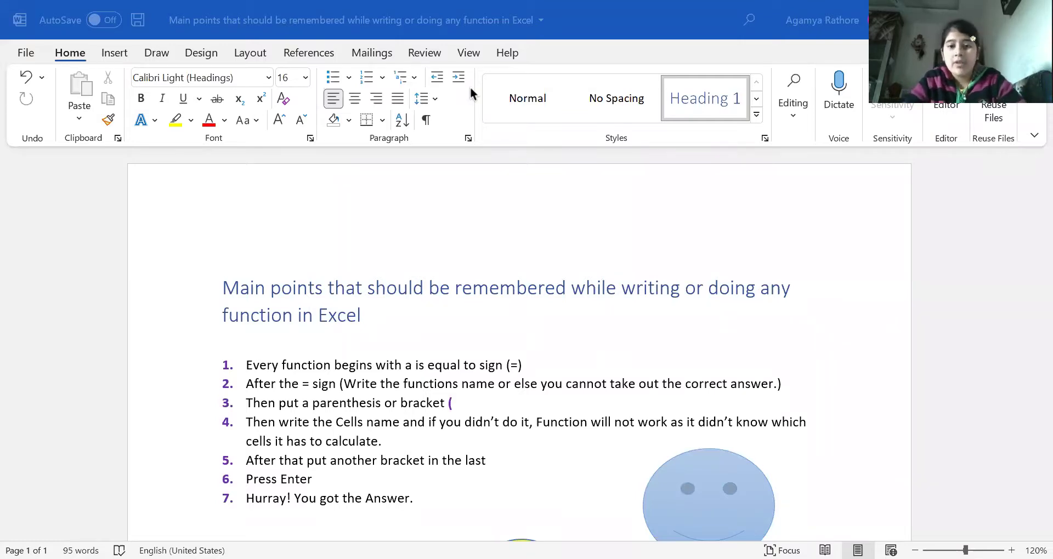
Step: Draw pink ink strokes under 'while writing or doing any' and 'function in Excel' in the heading
{"action": "left_click_drag", "start_coordinate": [572, 309], "coordinate": [749, 330]}
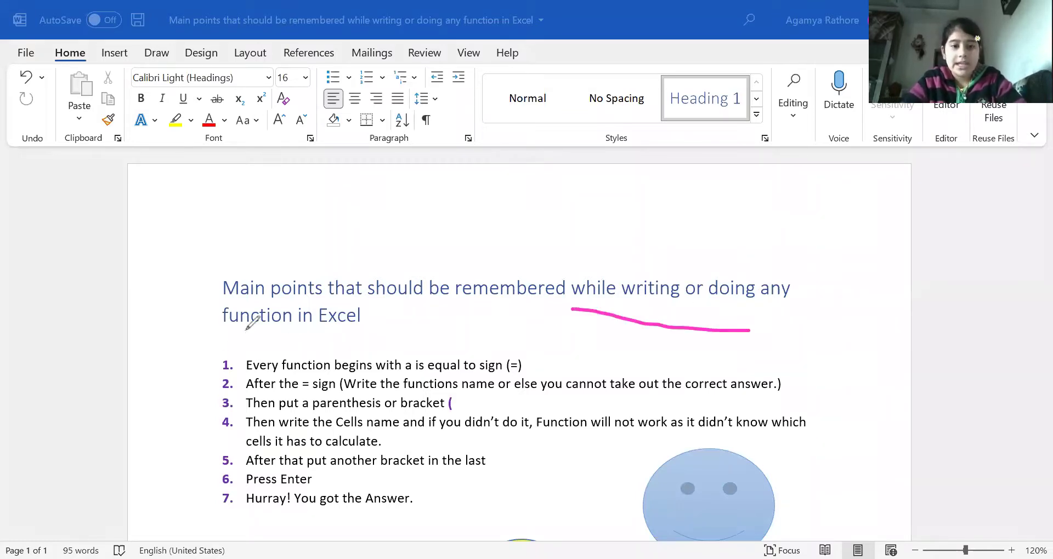
{"action": "left_click_drag", "start_coordinate": [232, 338], "coordinate": [411, 328]}
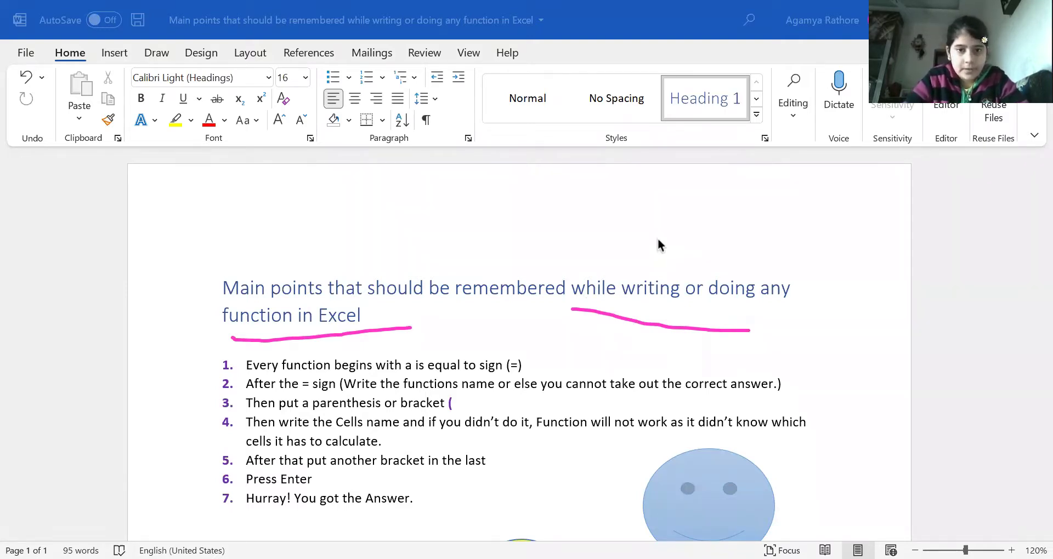
{"action": "scroll", "coordinate": [649, 242], "scroll_direction": "down", "scroll_amount": 1}
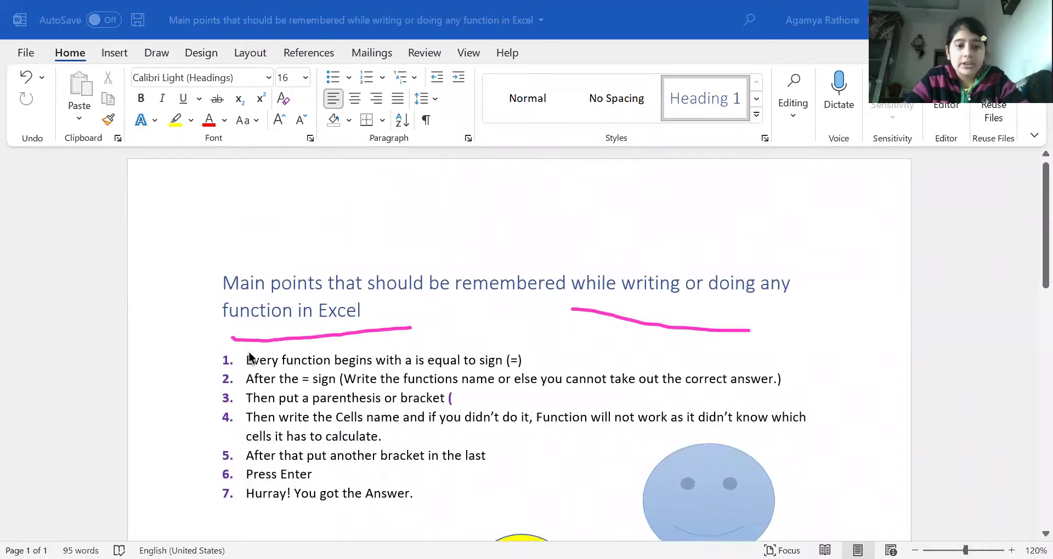
Step: Select 'with' in the first point, the third list point and the heading's first line, then switch windows
{"action": "left_click", "coordinate": [406, 374]}
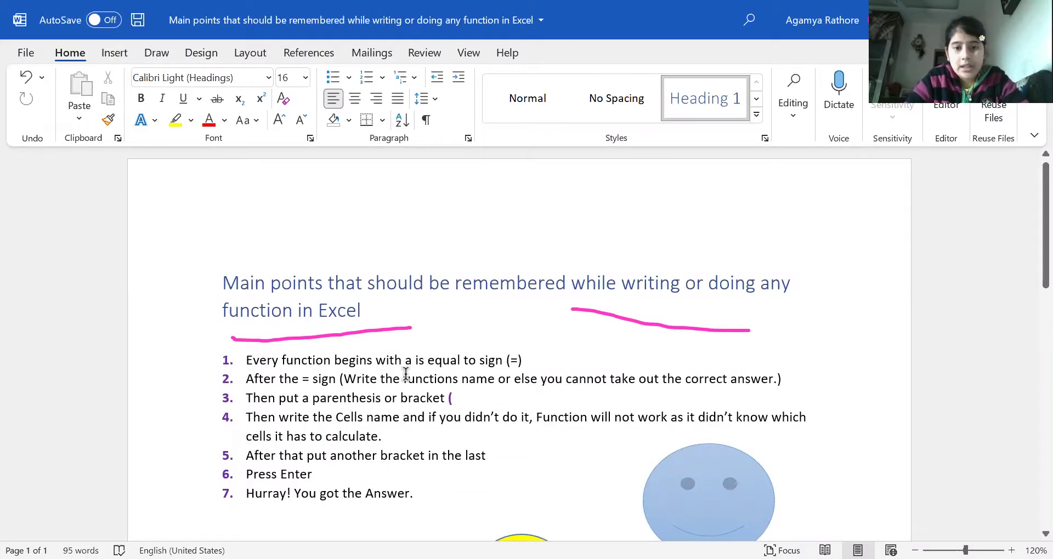
{"action": "double_click", "coordinate": [380, 363]}
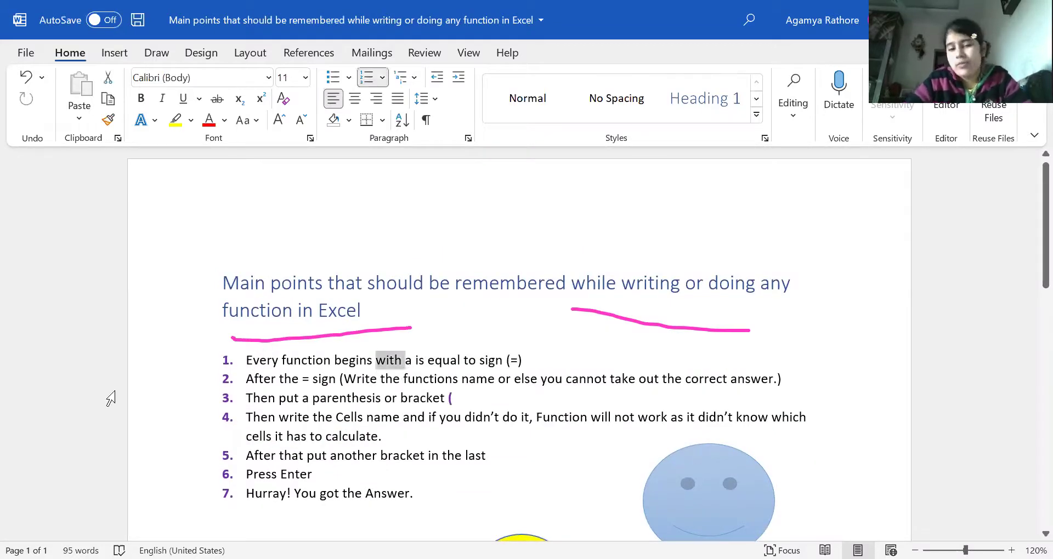
{"action": "left_click", "coordinate": [110, 399]}
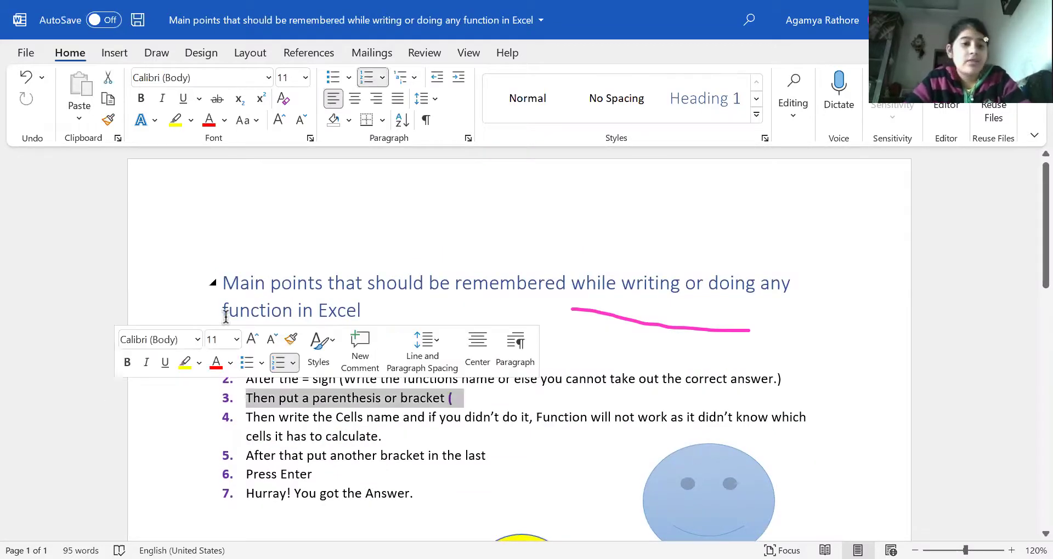
{"action": "left_click", "coordinate": [109, 278]}
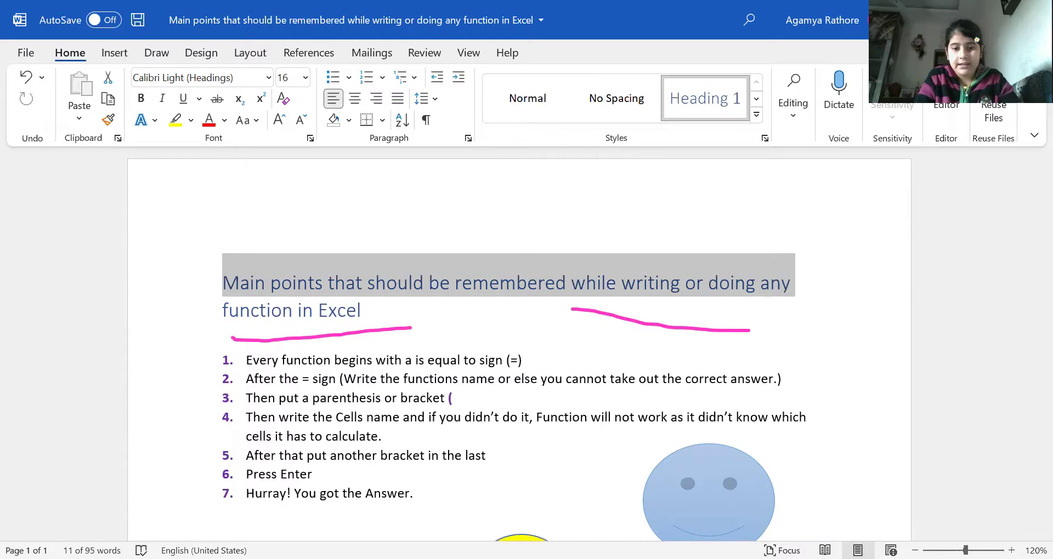
{"action": "key", "text": "alt+Tab"}
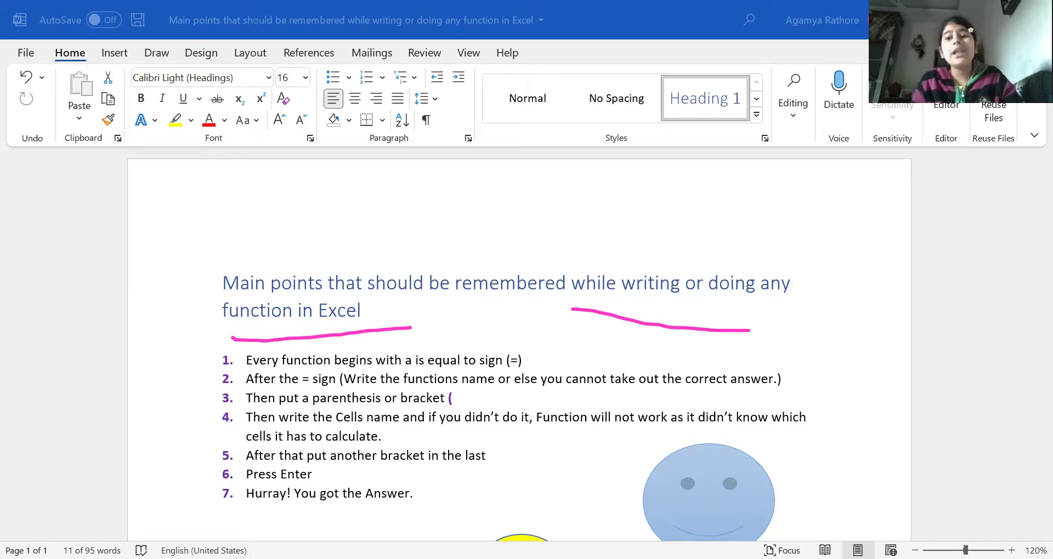
Step: Switch over to the Excel Book2 workbook with Alt+Tab
{"action": "key", "text": "alt+Tab"}
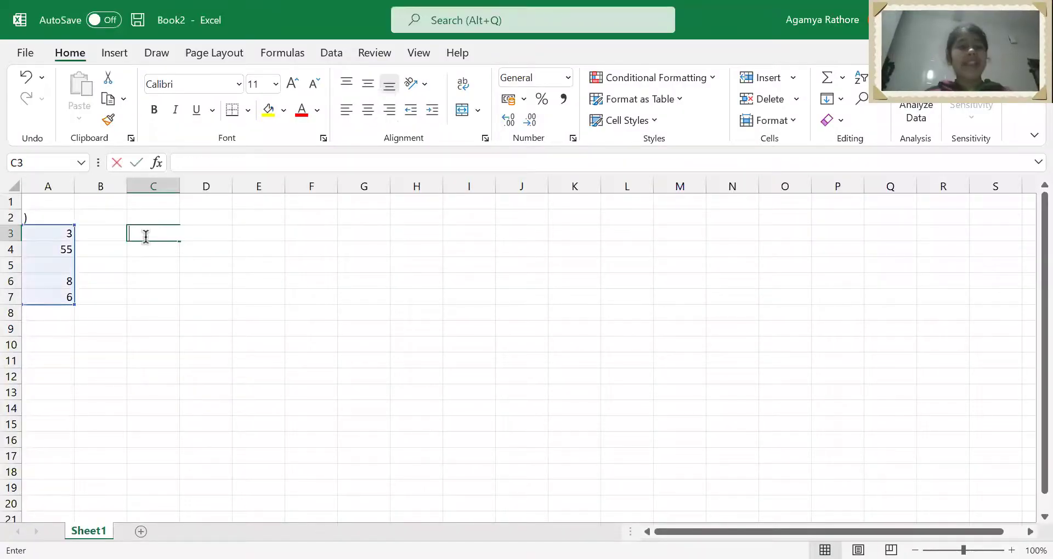
Step: Clear the stray bracket from A2, enter 4 in A5 and 100 in A2
{"action": "left_click", "coordinate": [69, 265]}
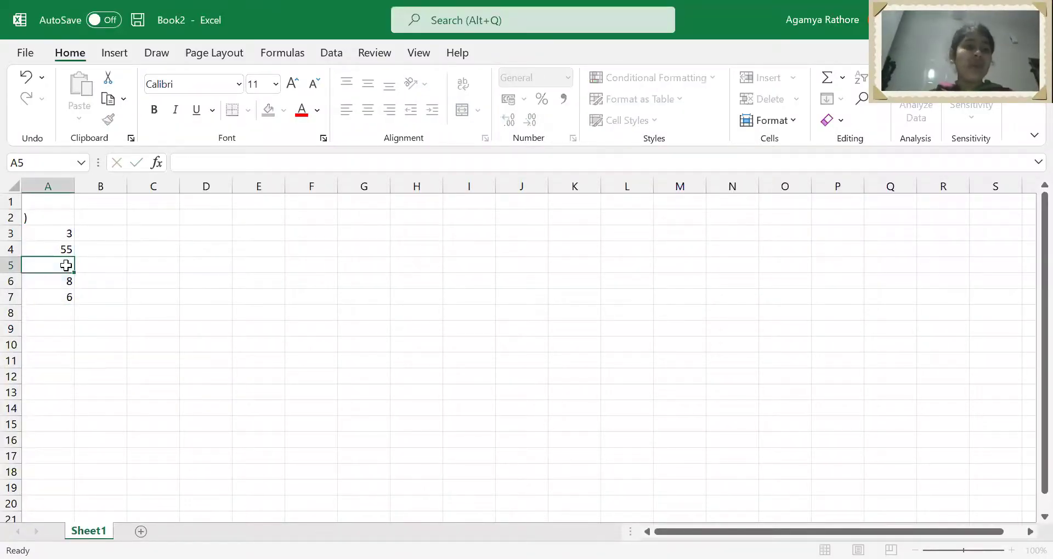
{"action": "left_click", "coordinate": [32, 215]}
{"action": "key", "text": "BackSpace"}
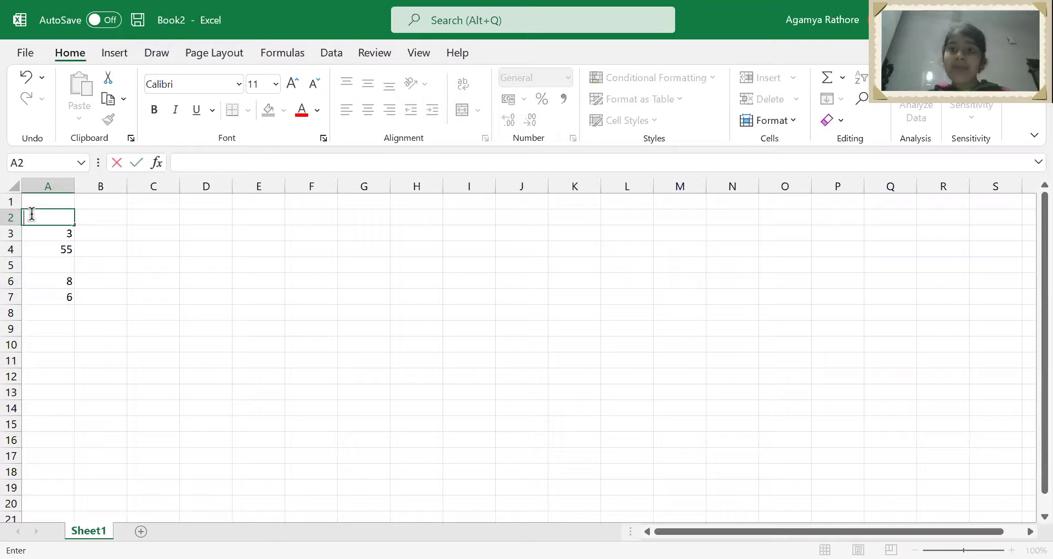
{"action": "left_click", "coordinate": [36, 265]}
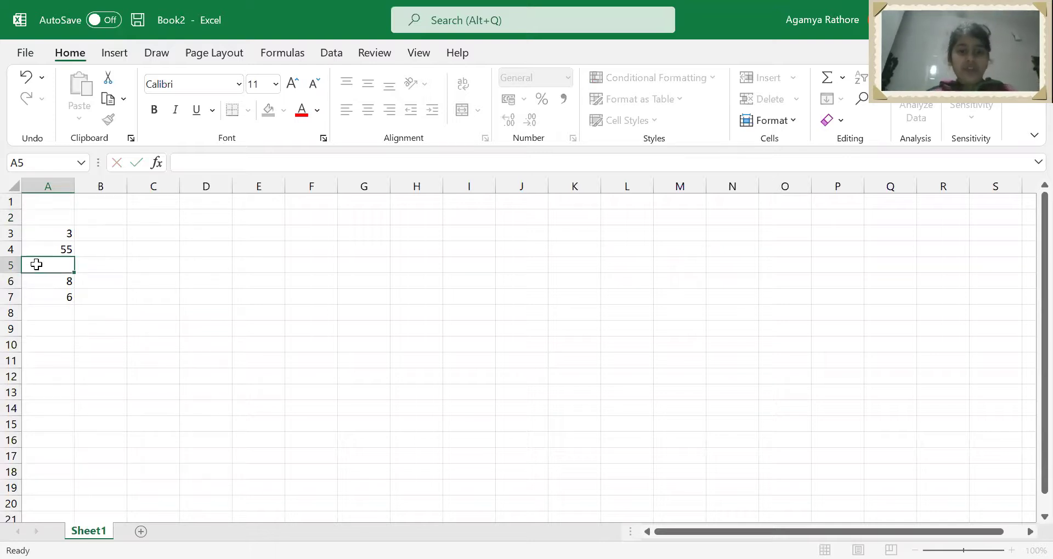
{"action": "type", "text": "4"}
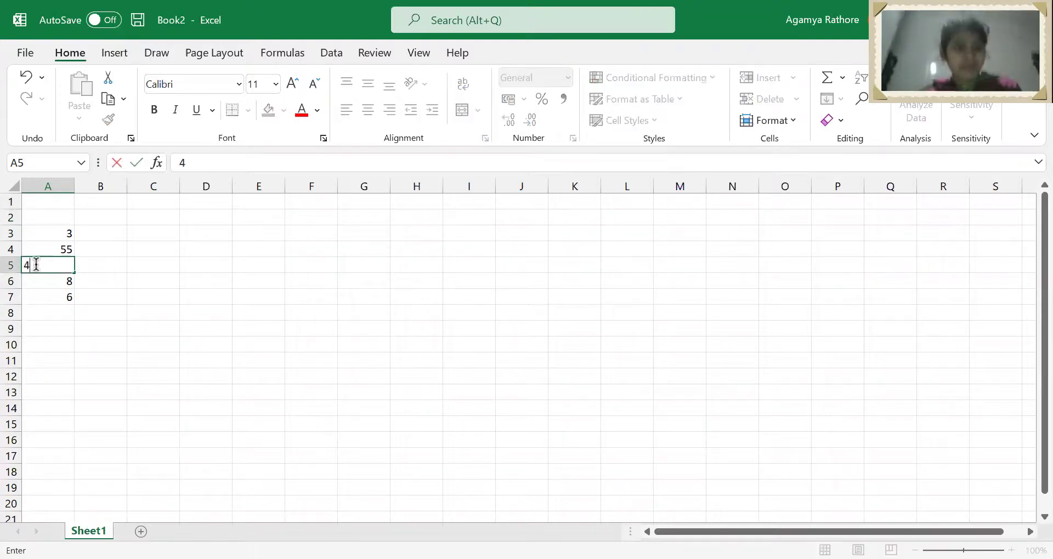
{"action": "left_click", "coordinate": [54, 215]}
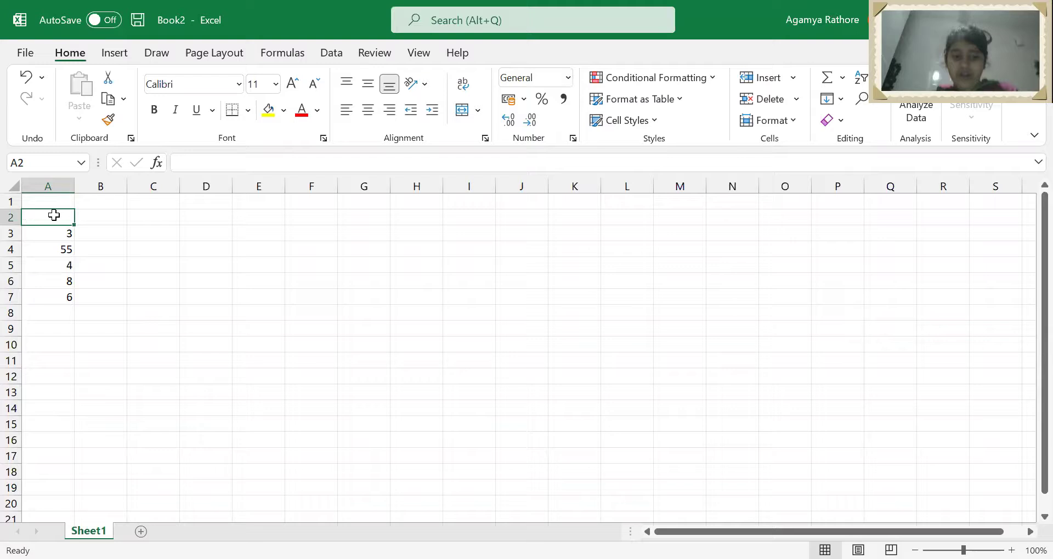
{"action": "type", "text": "10"}
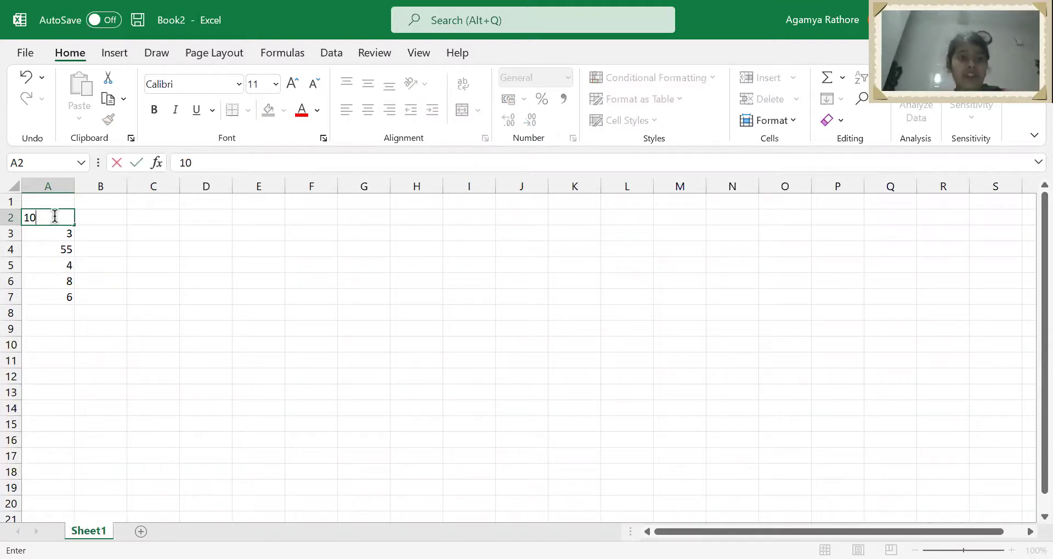
{"action": "type", "text": "0"}
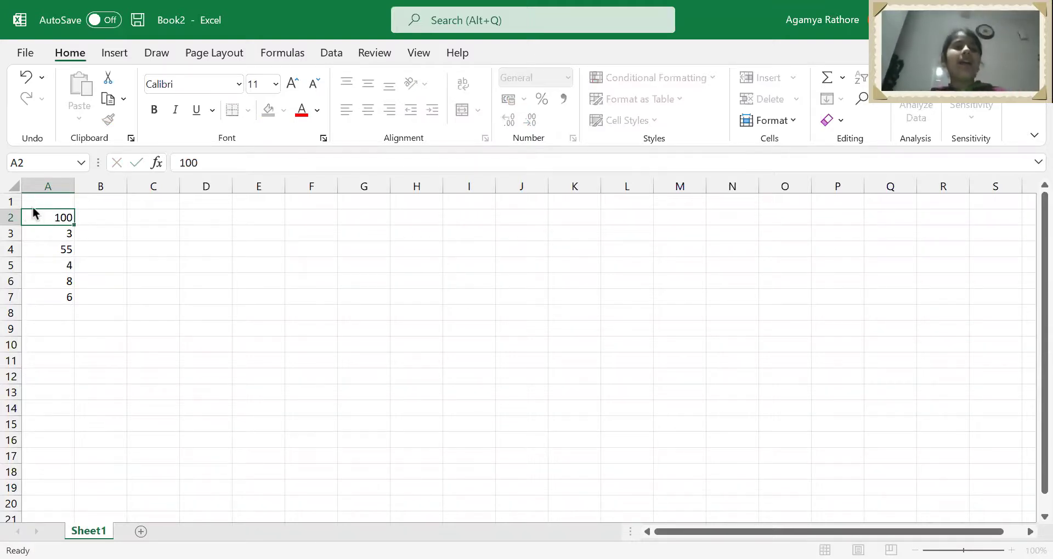
{"action": "left_click", "coordinate": [47, 203]}
Step: Enter 5000 in A1, correcting the mistyped 10000000
{"action": "type", "text": "10"}
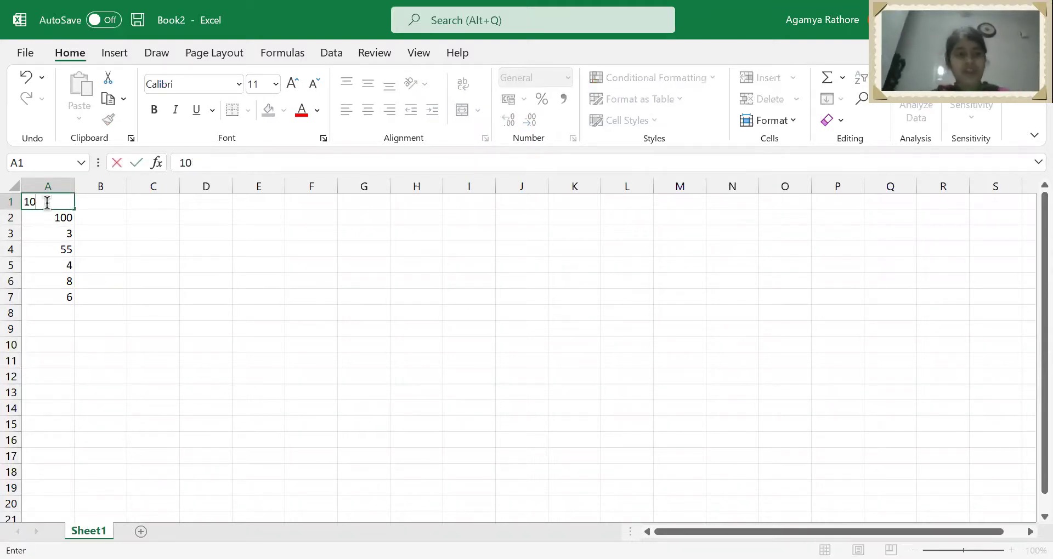
{"action": "type", "text": "000000"}
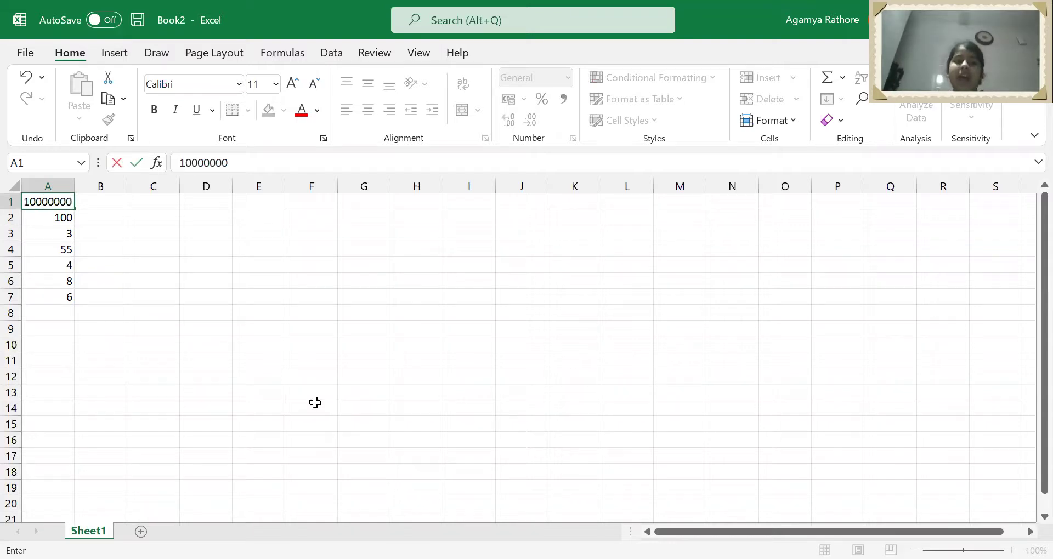
{"action": "left_click", "coordinate": [315, 406]}
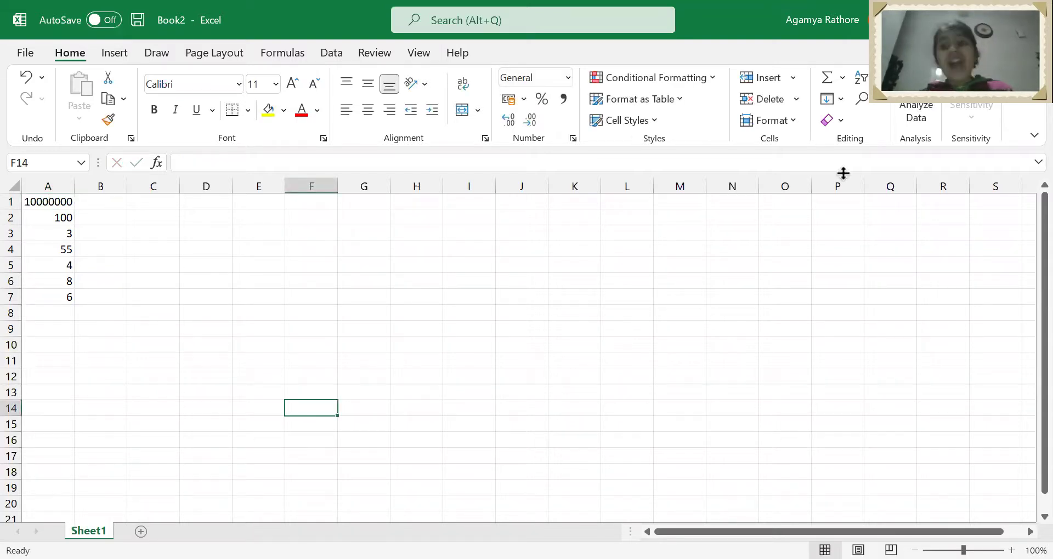
{"action": "left_click", "coordinate": [58, 202]}
{"action": "key", "text": "BackSpace"}
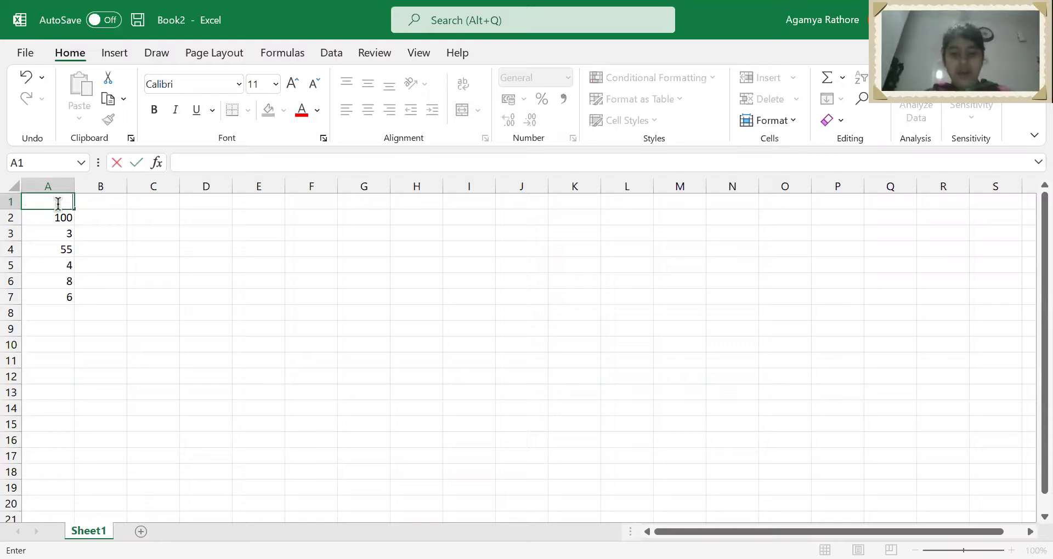
{"action": "type", "text": "0000"}
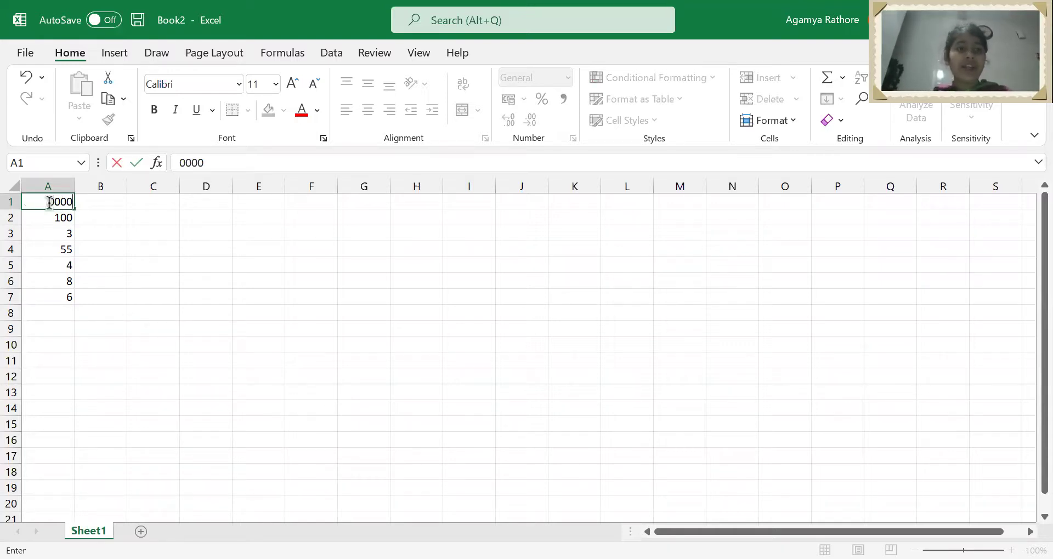
{"action": "left_click", "coordinate": [50, 202]}
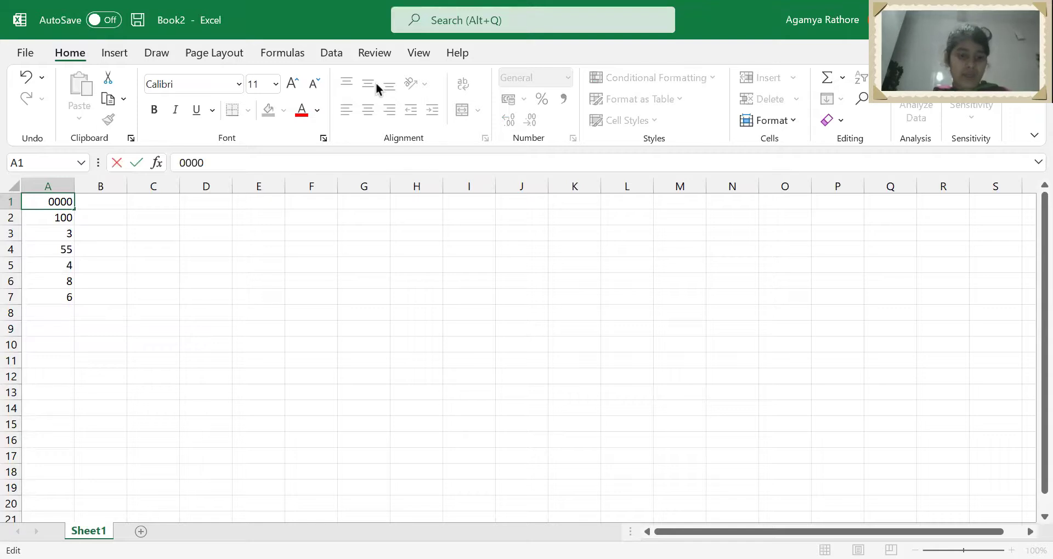
{"action": "type", "text": "5"}
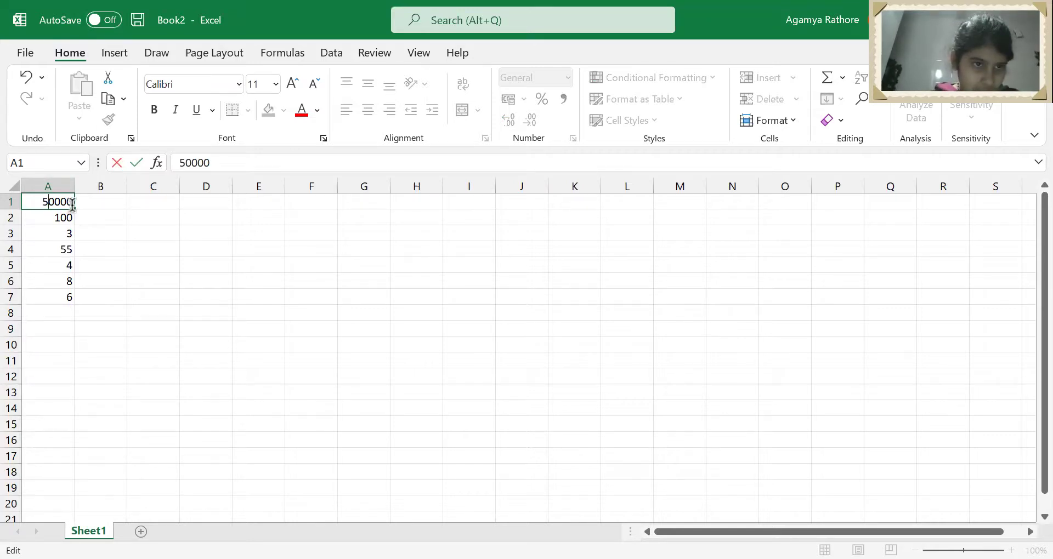
{"action": "key", "text": "Delete"}
{"action": "key", "text": "Delete"}
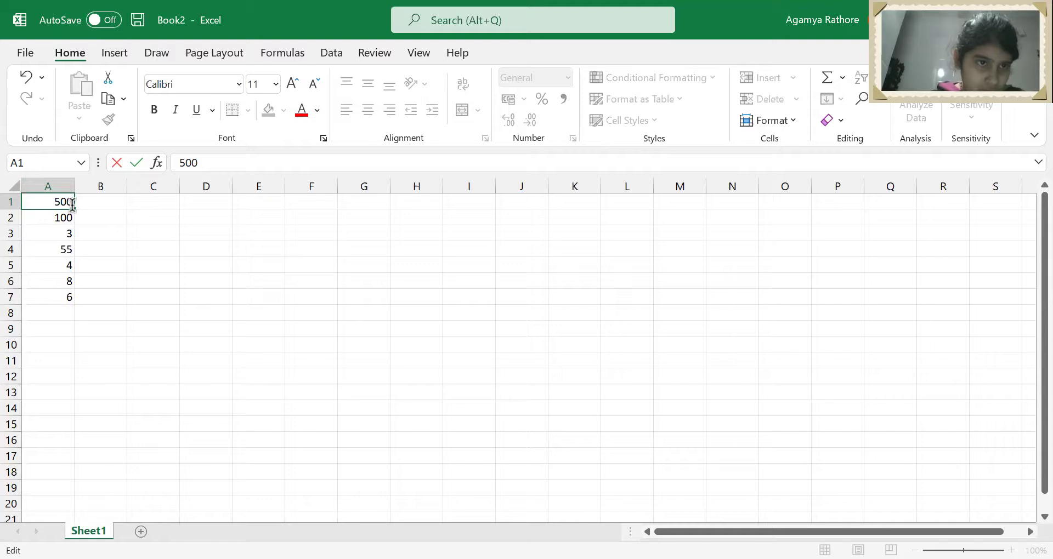
{"action": "type", "text": "0"}
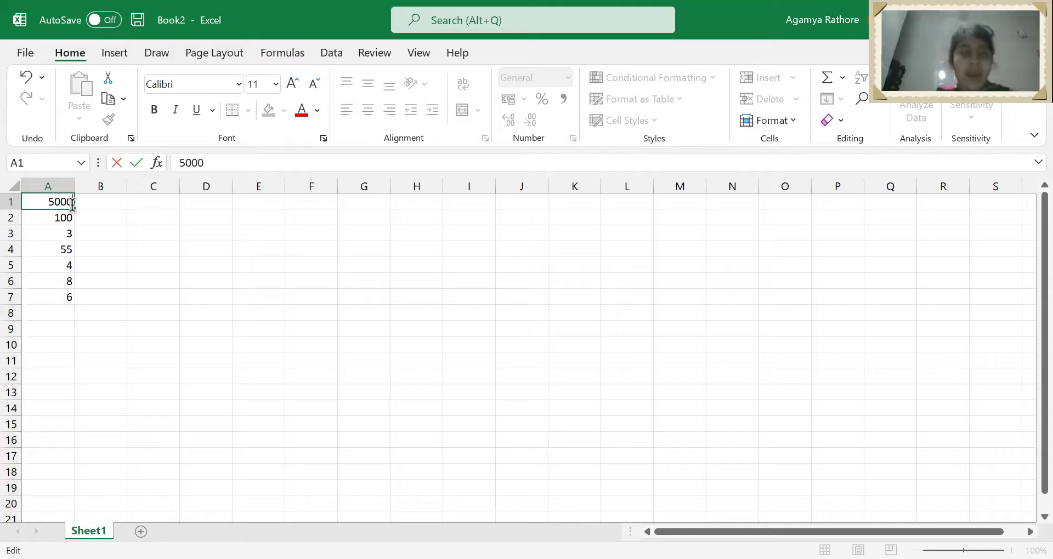
{"action": "left_click", "coordinate": [190, 265]}
{"action": "left_click", "coordinate": [148, 211]}
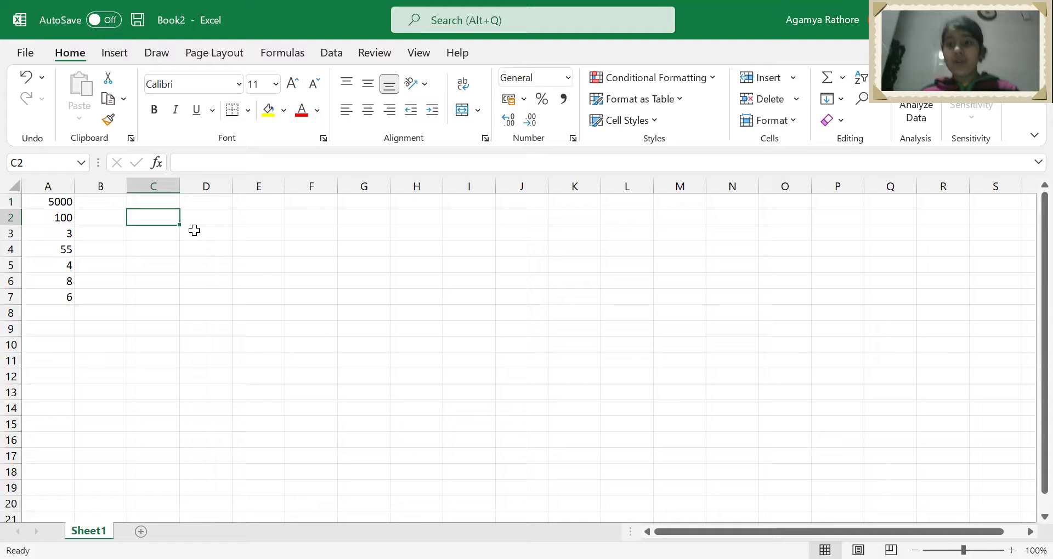
Step: Type =MAX( in C2 and drag down column A to insert the A1:A7 reference
{"action": "type", "text": "="}
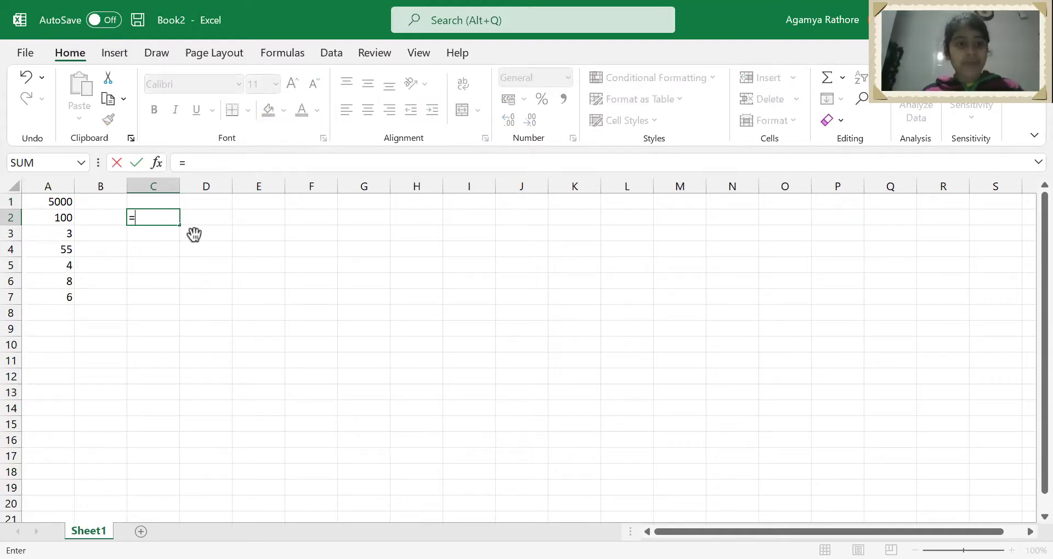
{"action": "type", "text": "MAX"}
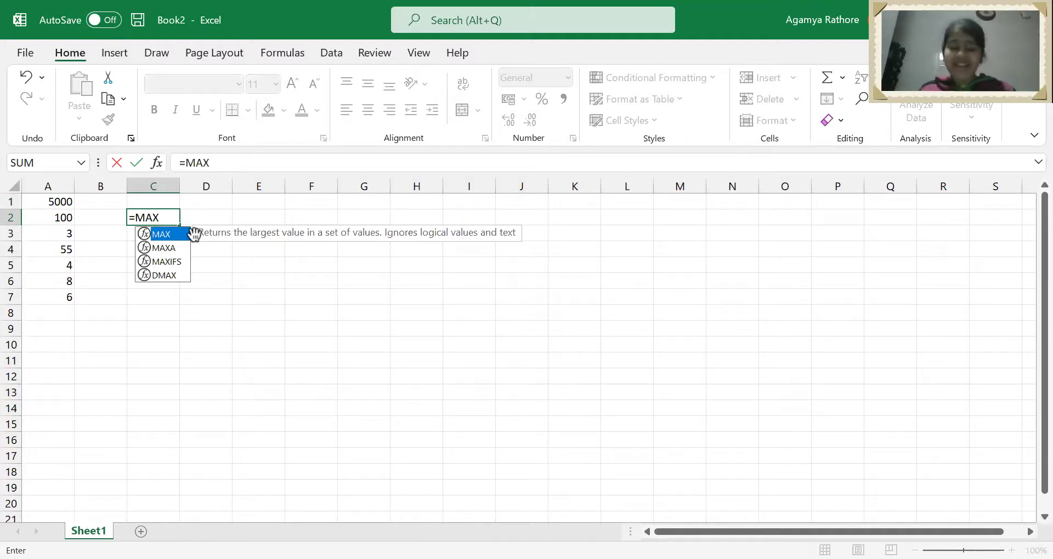
{"action": "type", "text": "("}
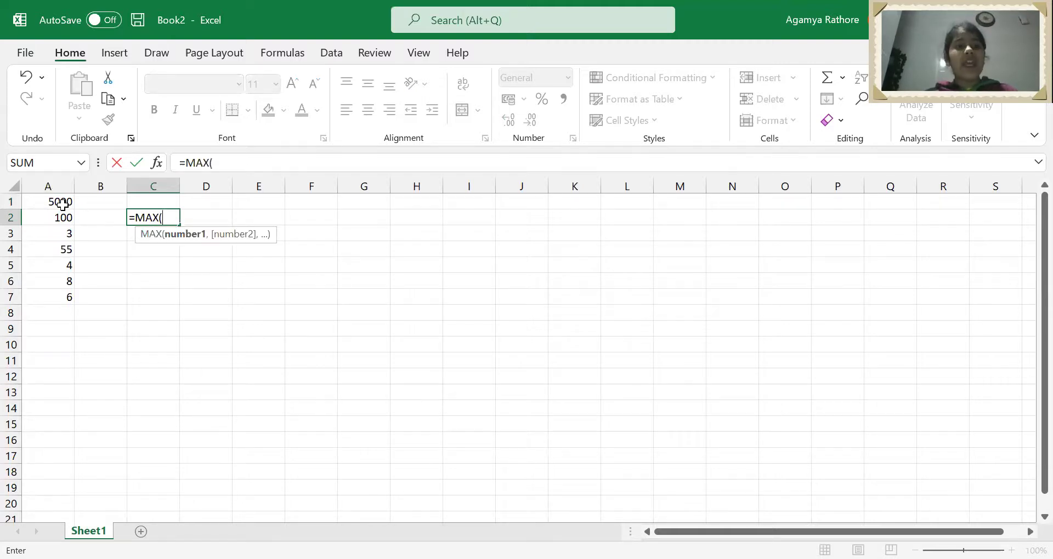
{"action": "left_click_drag", "start_coordinate": [62, 204], "coordinate": [68, 217]}
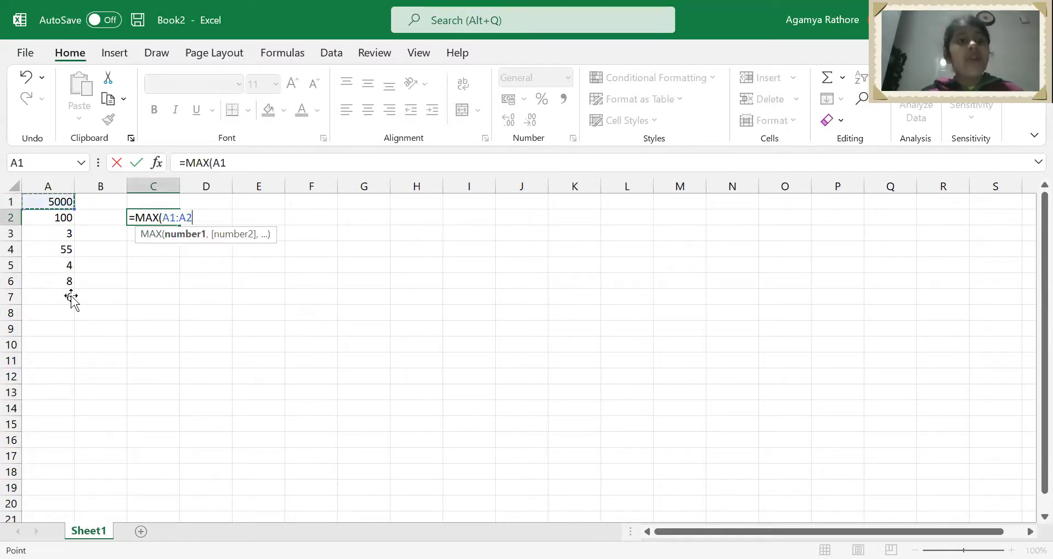
{"action": "left_click_drag", "start_coordinate": [72, 296], "coordinate": [71, 297]}
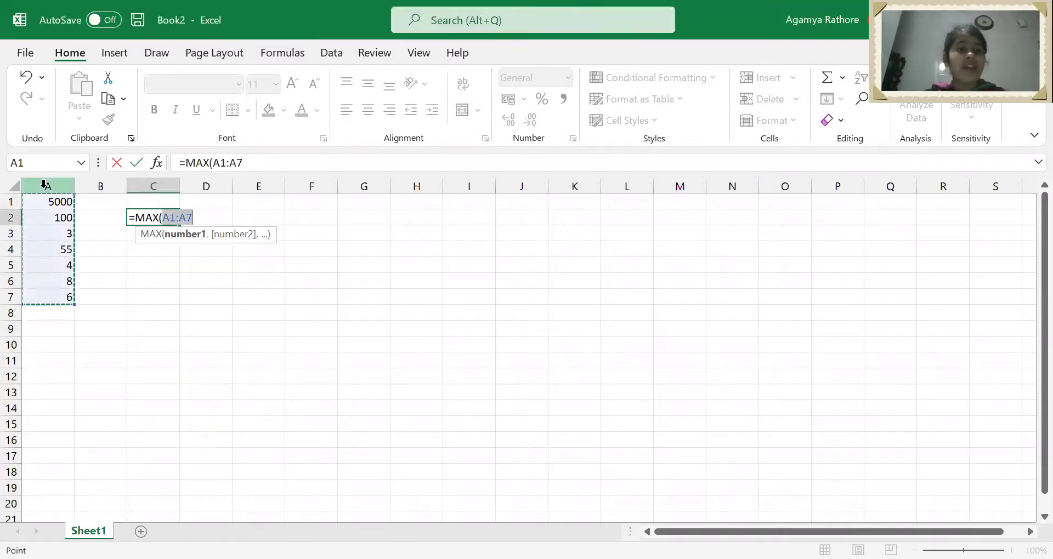
Step: Remove the range reference, trying column A and row 1 references before deleting them
{"action": "key", "text": "BackSpace"}
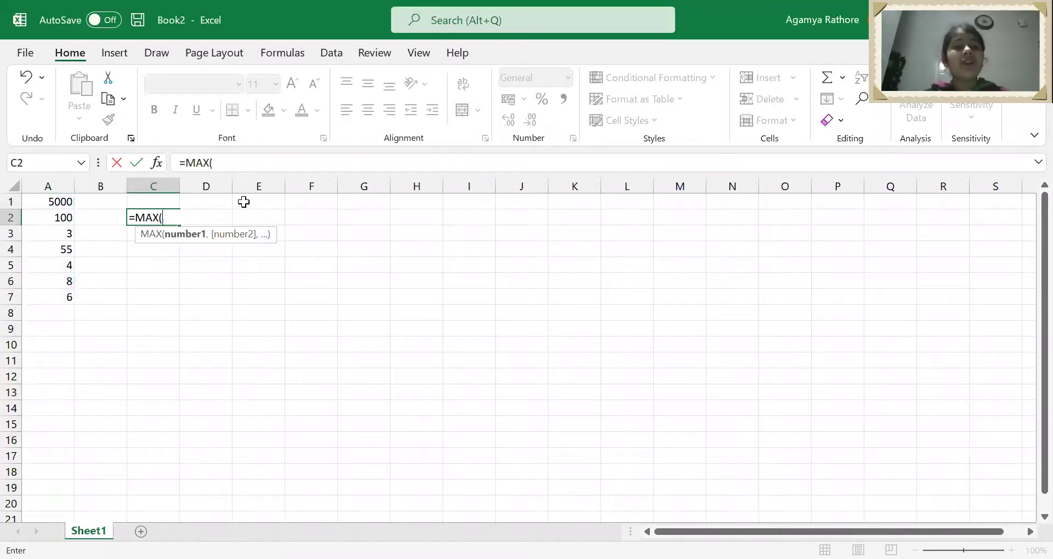
{"action": "left_click", "coordinate": [53, 187]}
{"action": "left_click", "coordinate": [10, 201]}
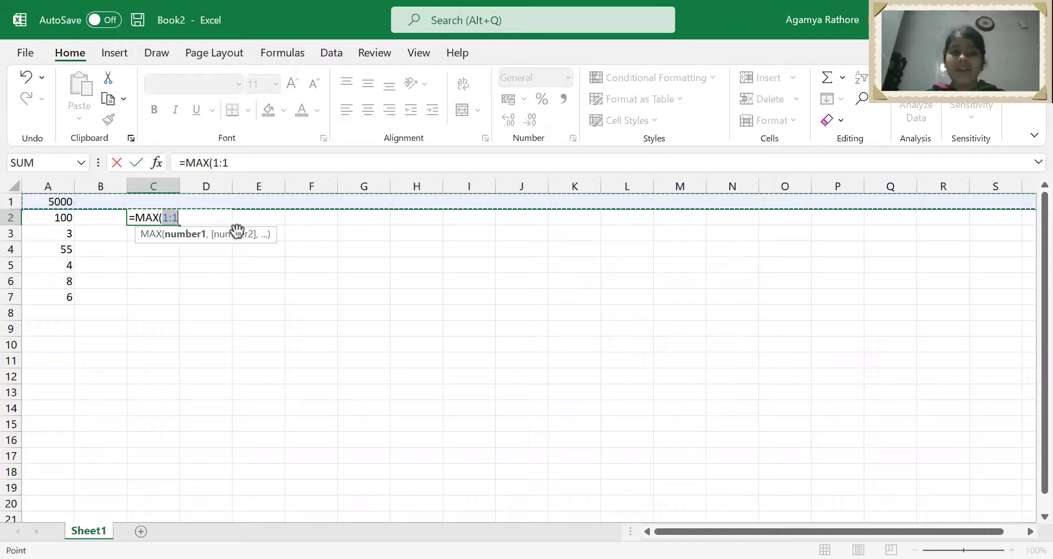
{"action": "key", "text": "BackSpace"}
{"action": "key", "text": "BackSpace"}
{"action": "key", "text": "BackSpace"}
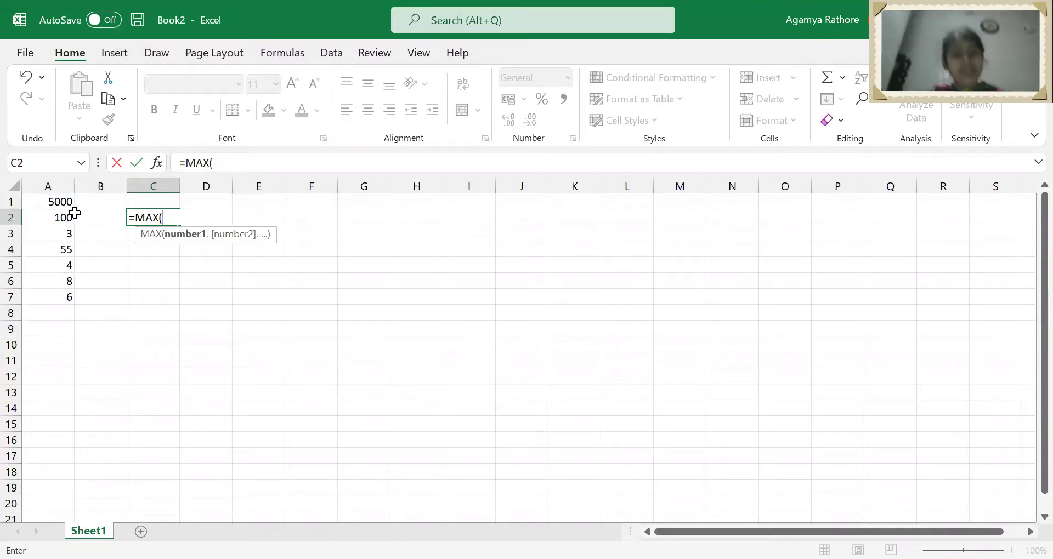
Step: Commit =MAX(A1:A7) so C2 shows 5000, then select cells B1:D7
{"action": "left_click", "coordinate": [49, 202]}
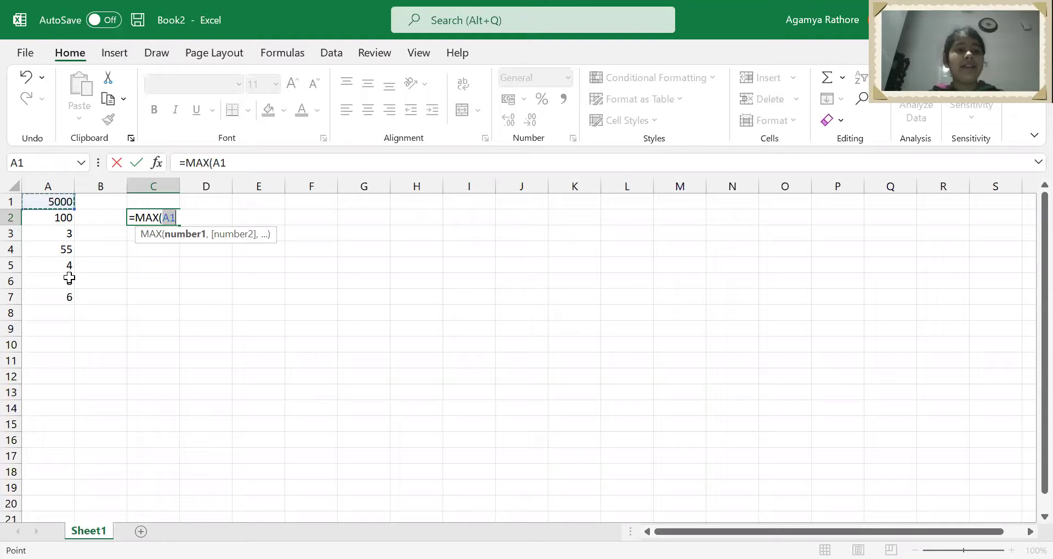
{"action": "left_click", "coordinate": [64, 294], "text": "shift"}
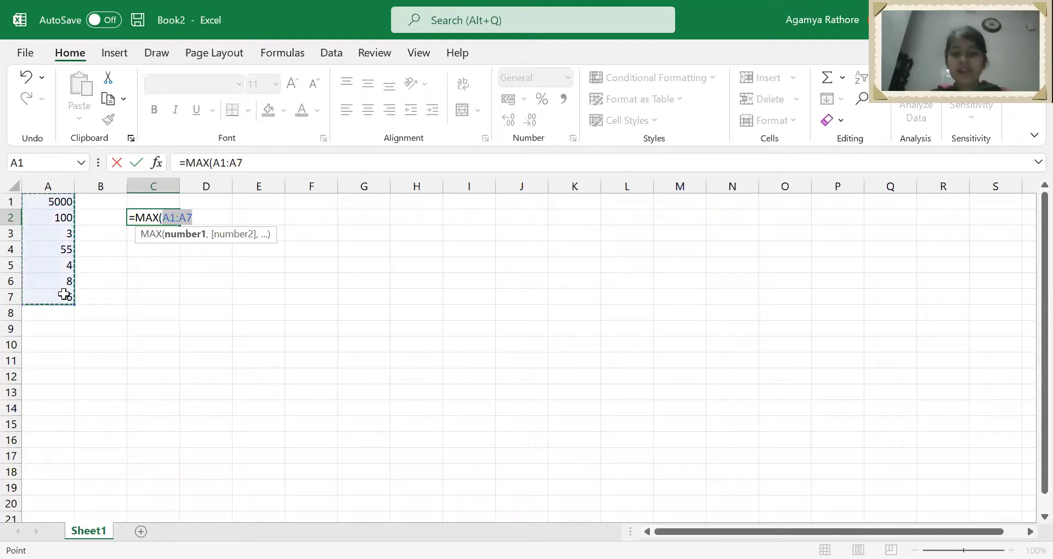
{"action": "key", "text": "Return"}
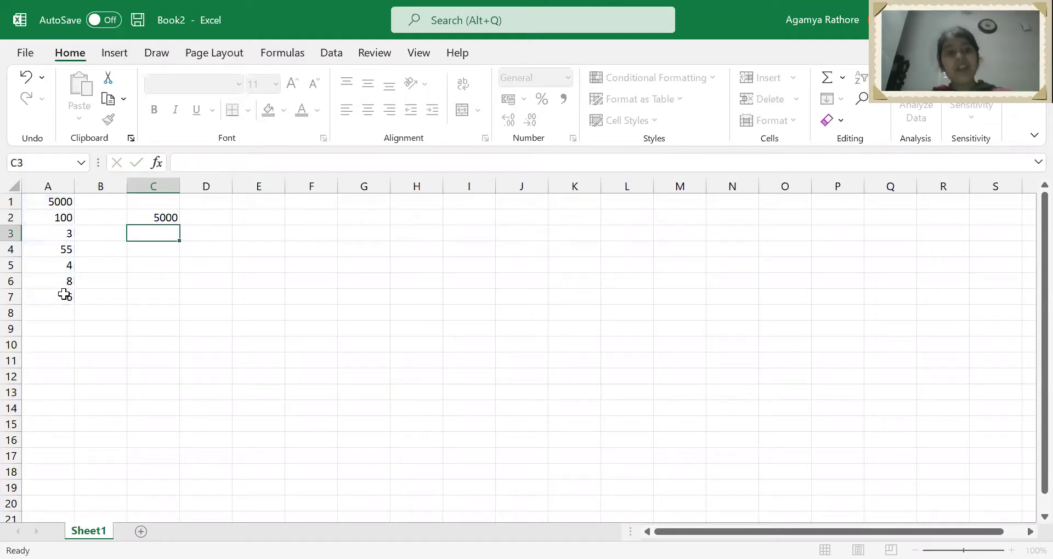
{"action": "left_click_drag", "start_coordinate": [123, 199], "coordinate": [167, 220]}
{"action": "left_click_drag", "start_coordinate": [206, 297], "coordinate": [227, 294]}
{"action": "left_click", "coordinate": [227, 294]}
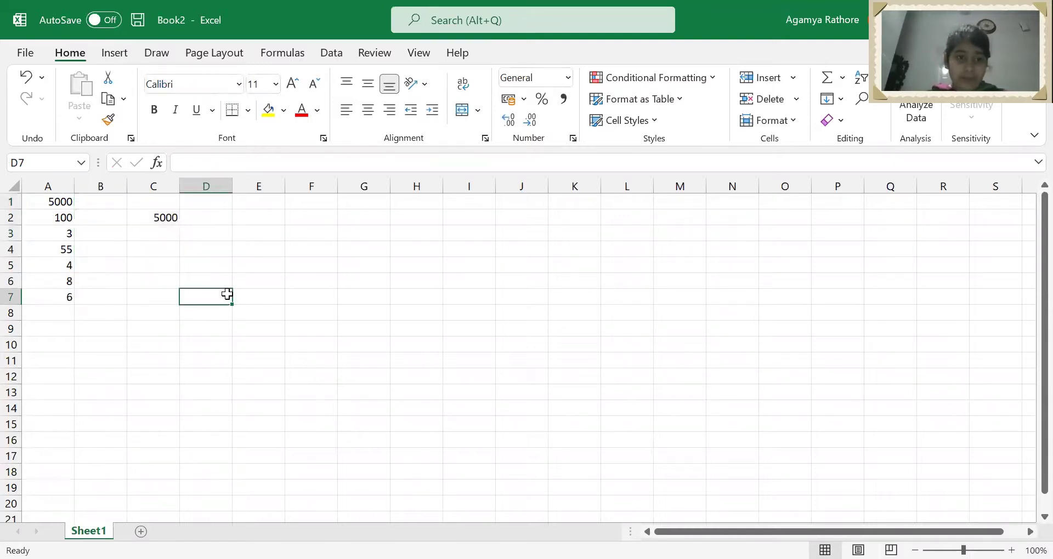
{"action": "left_click", "coordinate": [45, 297]}
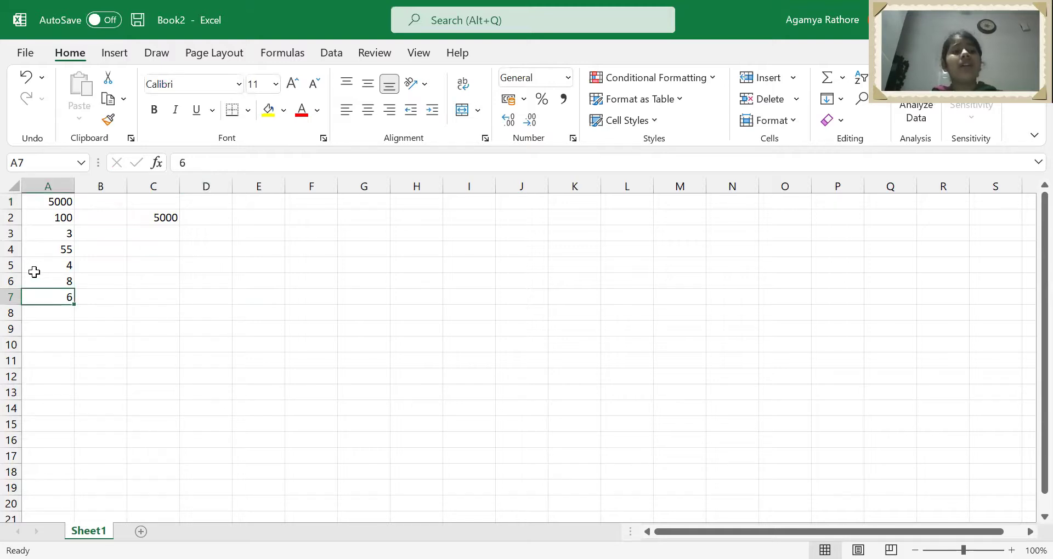
{"action": "left_click", "coordinate": [38, 276]}
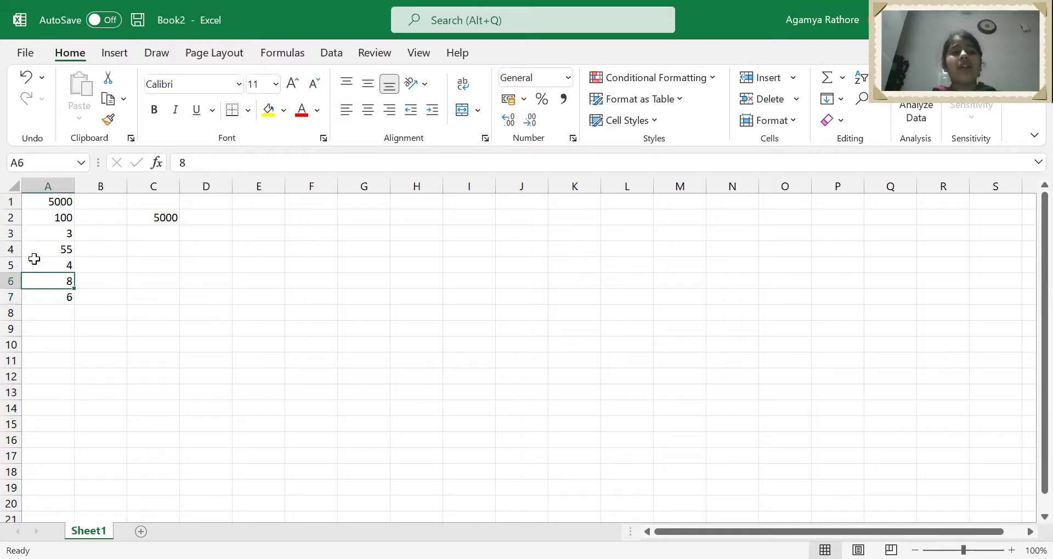
{"action": "left_click", "coordinate": [33, 218]}
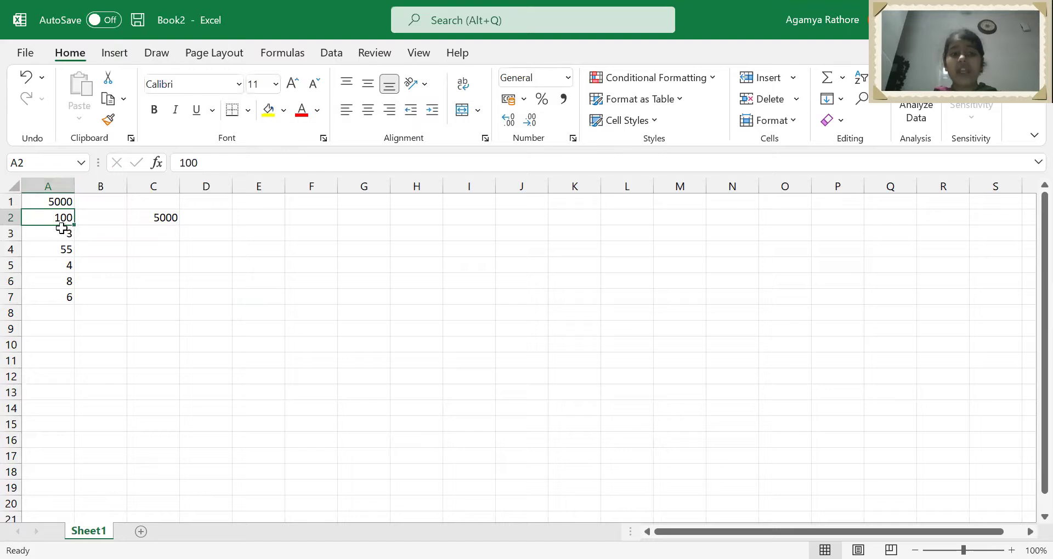
{"action": "left_click", "coordinate": [34, 201]}
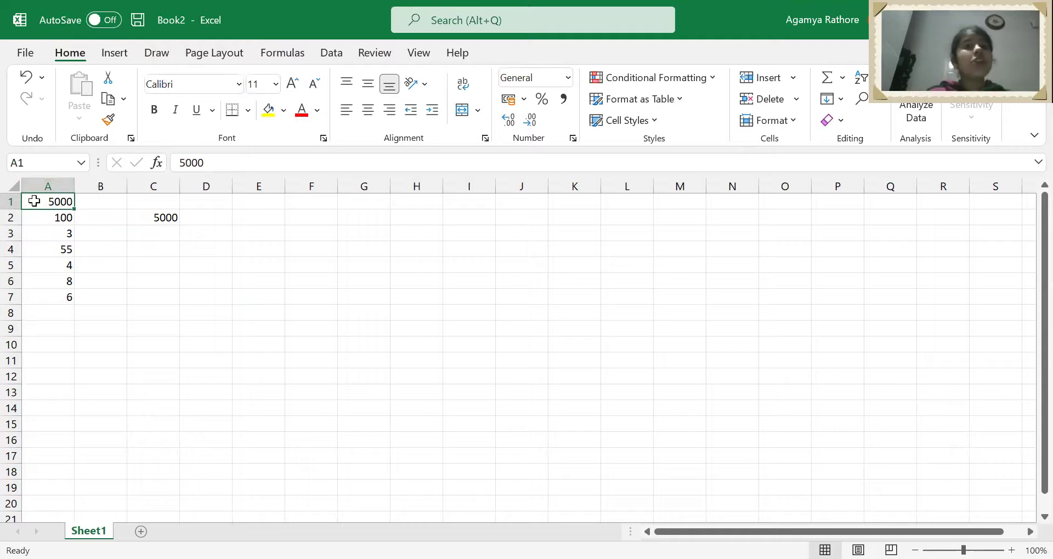
{"action": "left_click", "coordinate": [301, 294]}
{"action": "left_click", "coordinate": [339, 223]}
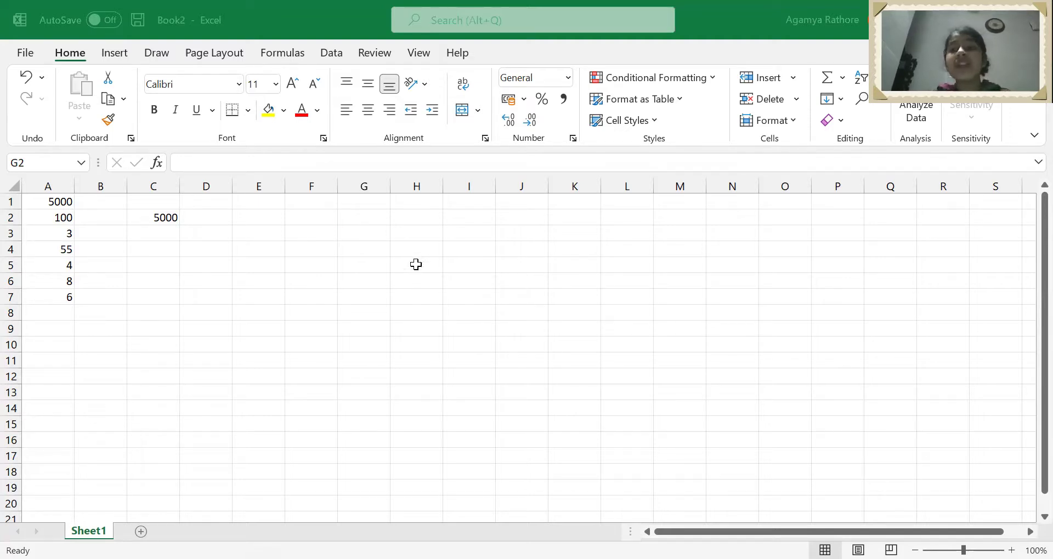
Step: Clear the old MAX result from C1:C2
{"action": "left_click", "coordinate": [155, 206]}
{"action": "left_click_drag", "start_coordinate": [155, 209], "coordinate": [162, 216]}
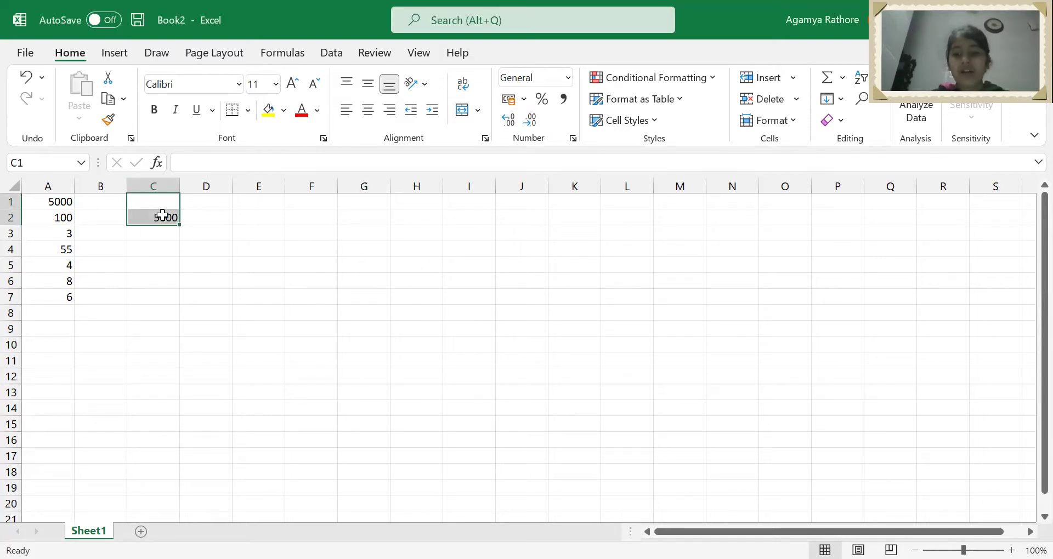
{"action": "left_click", "coordinate": [169, 277]}
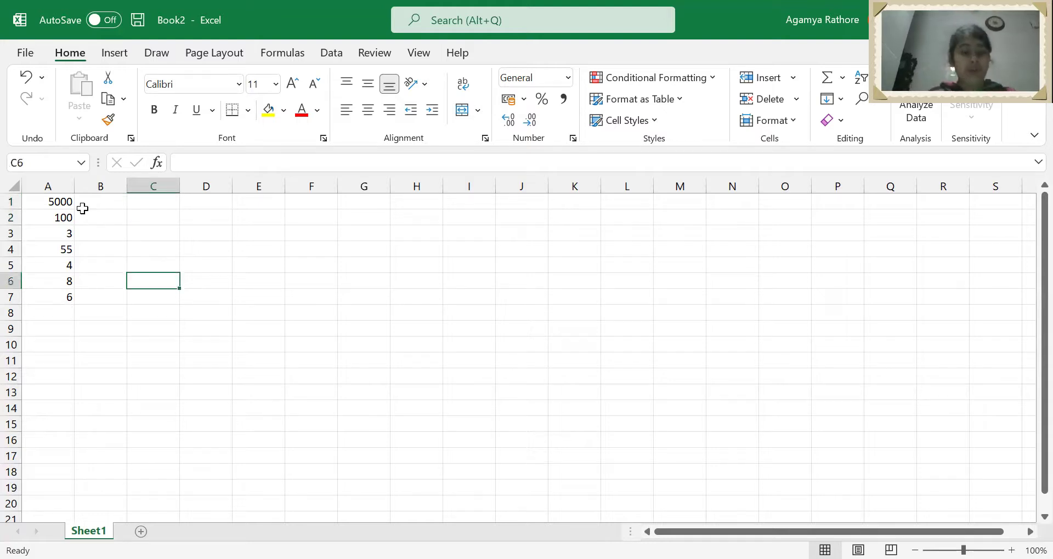
Step: Enter =MIN(A1:A7) in C2 so it shows 3
{"action": "left_click", "coordinate": [147, 217]}
{"action": "type", "text": "="}
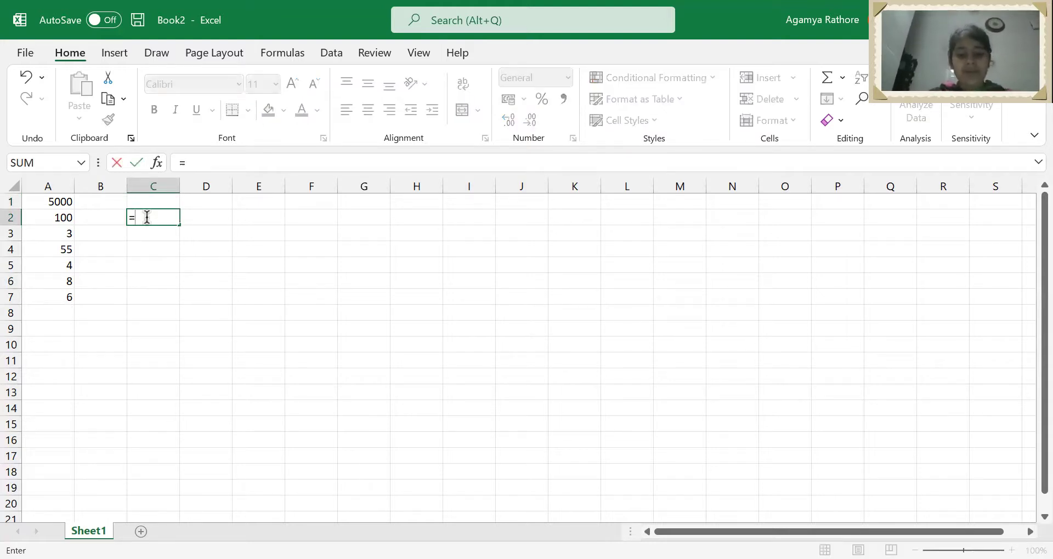
{"action": "type", "text": "MIN"}
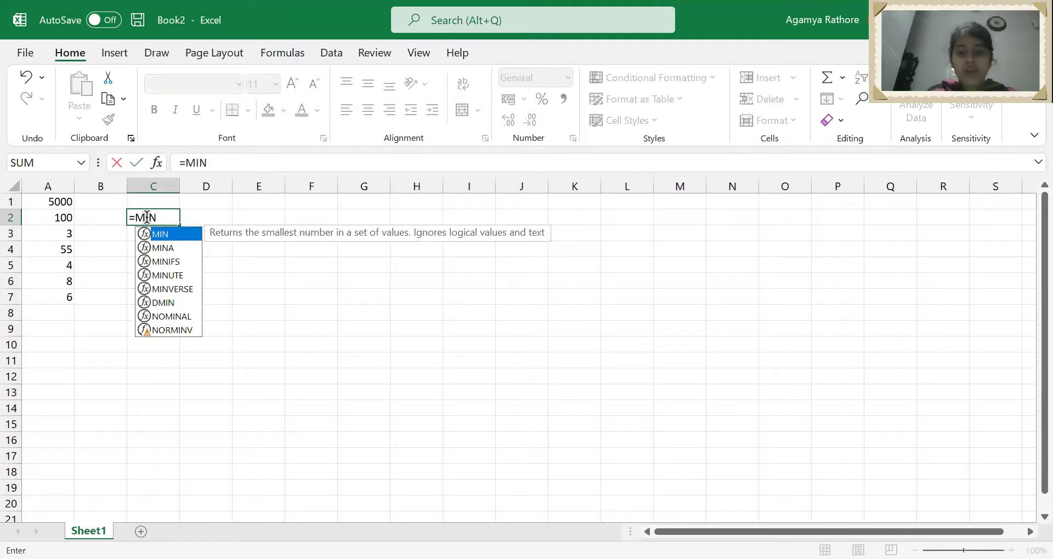
{"action": "type", "text": "("}
{"action": "left_click_drag", "start_coordinate": [54, 202], "coordinate": [61, 303]}
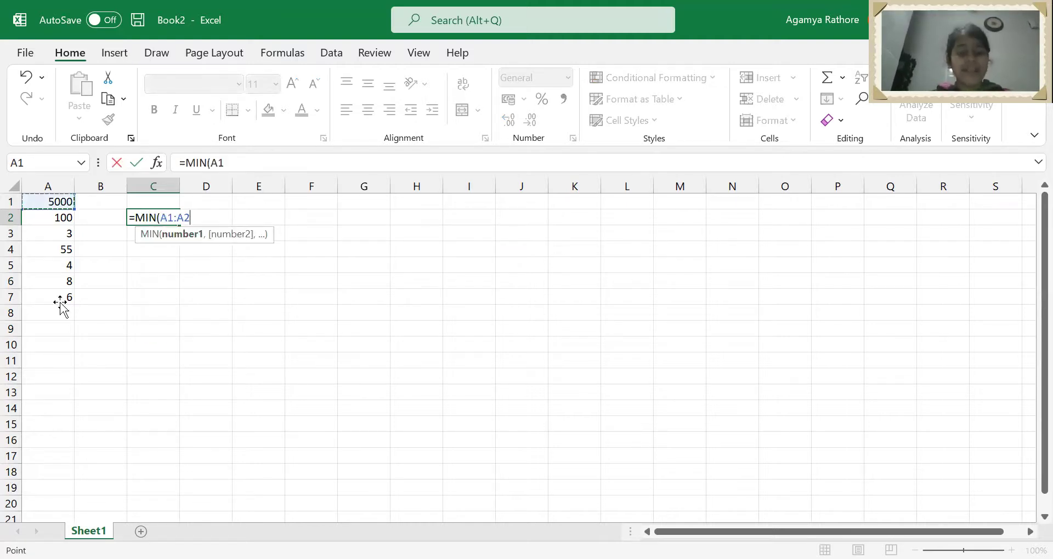
{"action": "type", "text": ")"}
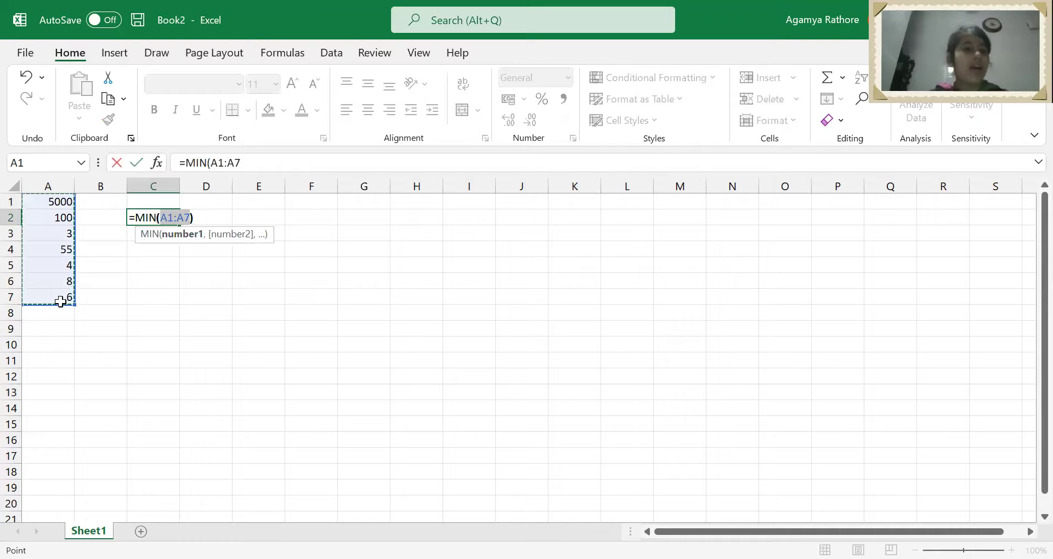
{"action": "key", "text": "Return"}
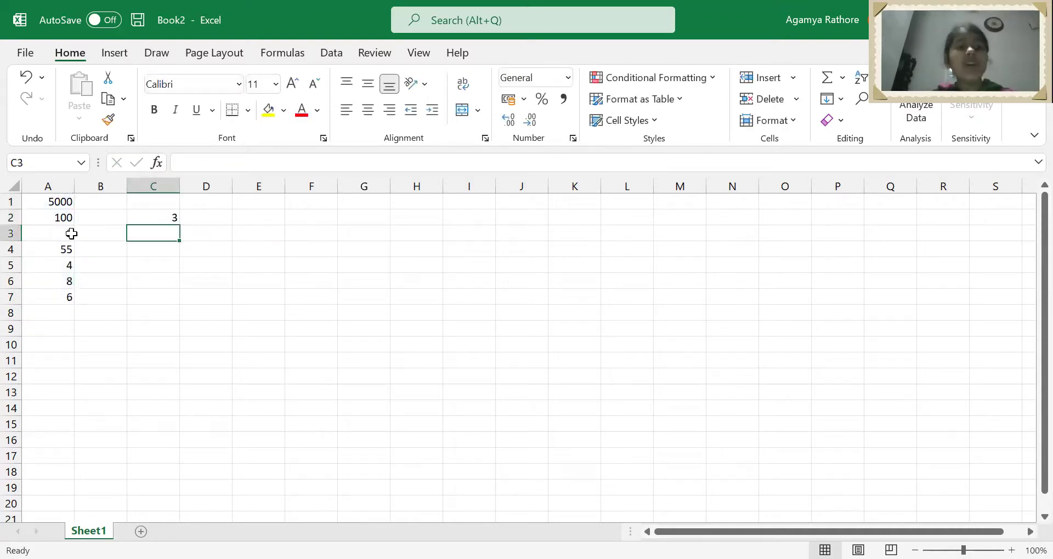